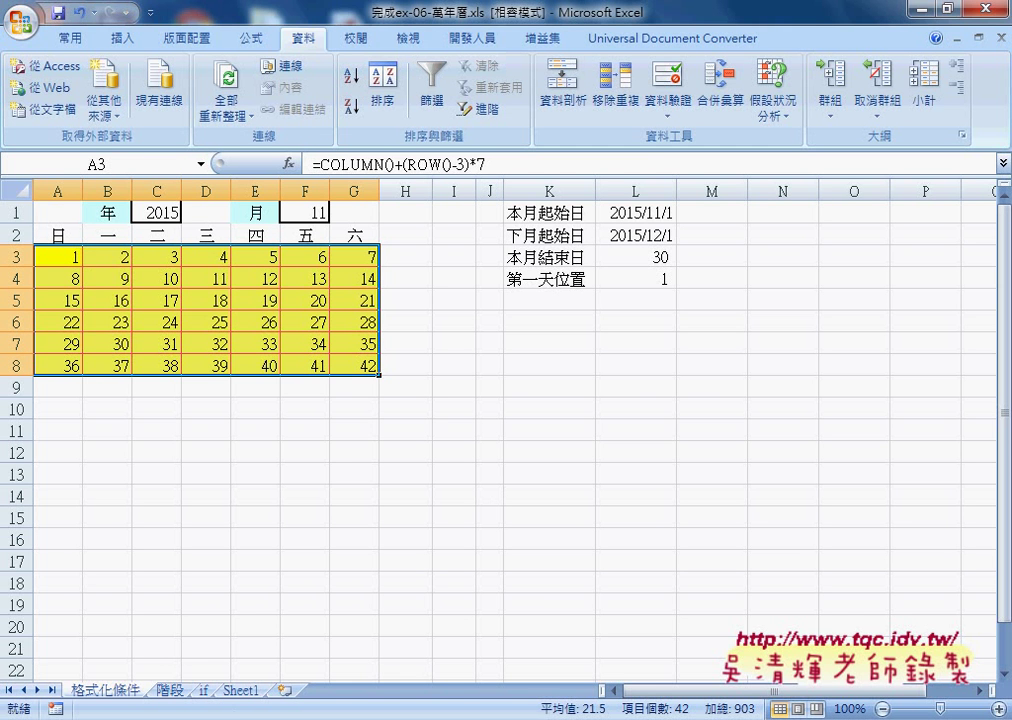
- Set the month in F1 to 12 from its validation dropdown
click(310, 212)
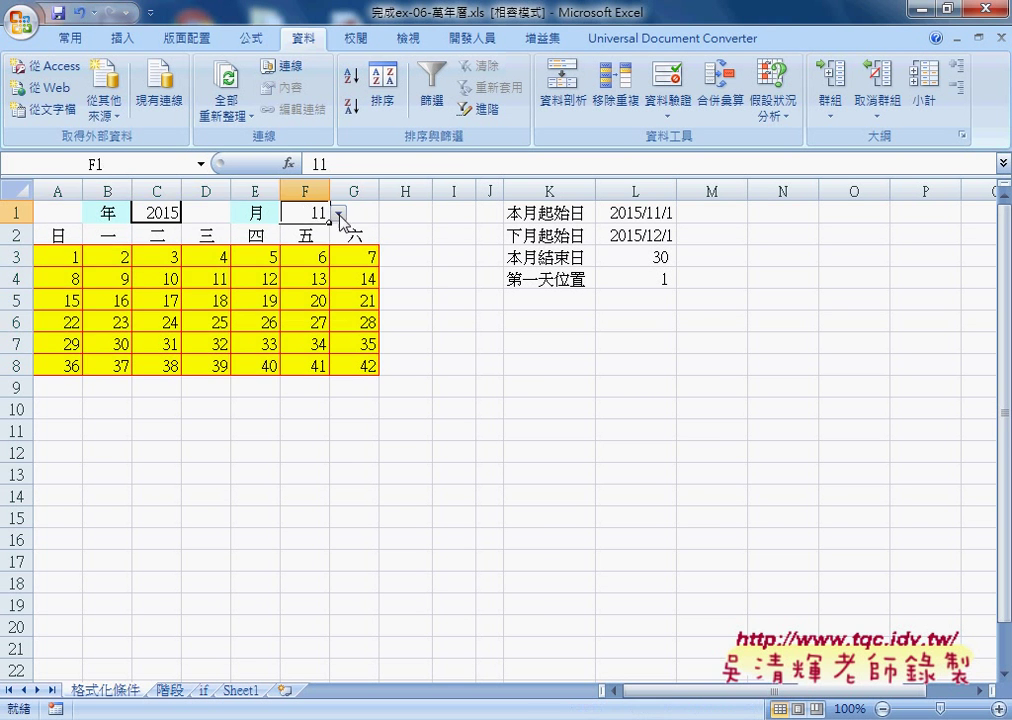
click(338, 213)
click(306, 313)
click(163, 212)
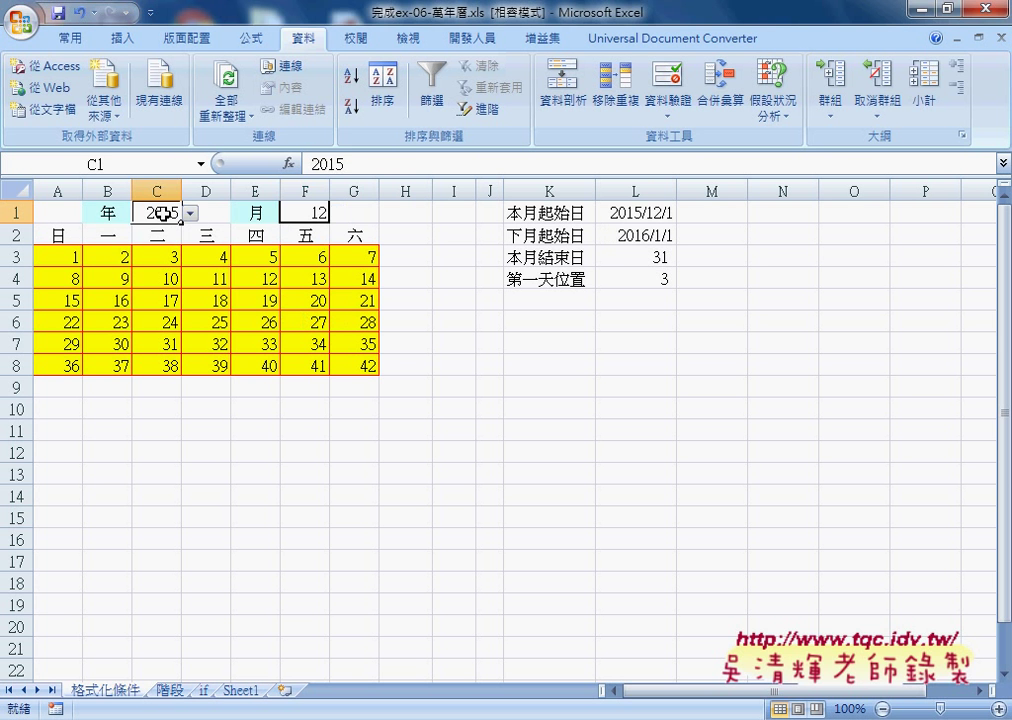
click(314, 213)
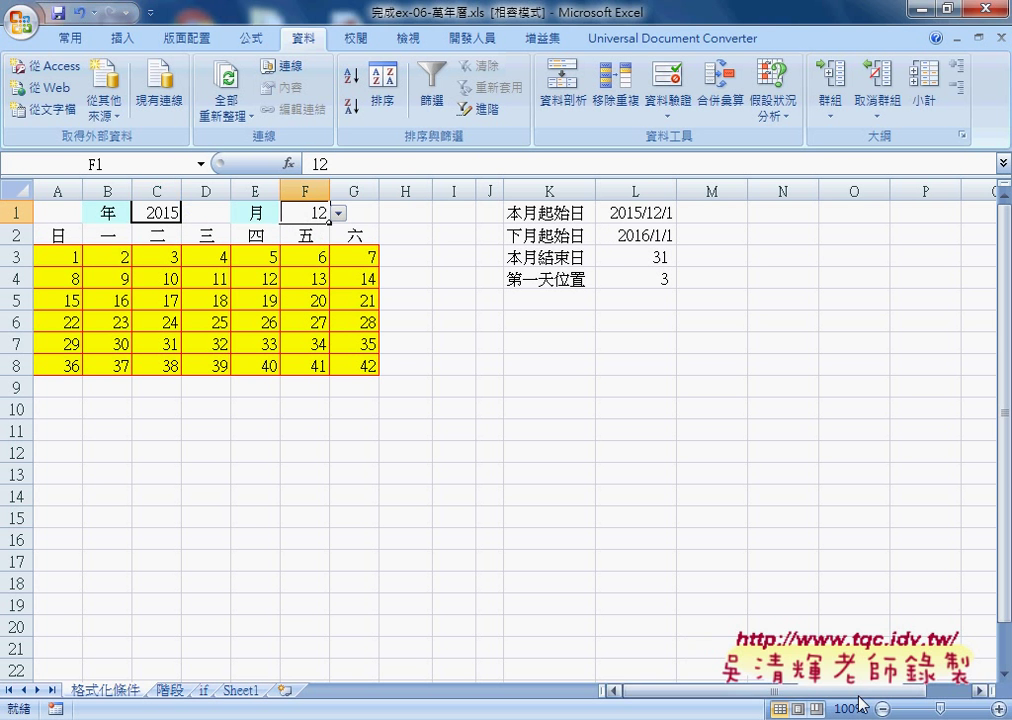
- Confirm December 2015 in the system calendar, then select trailing cells in the grid's bottom rows
click(990, 715)
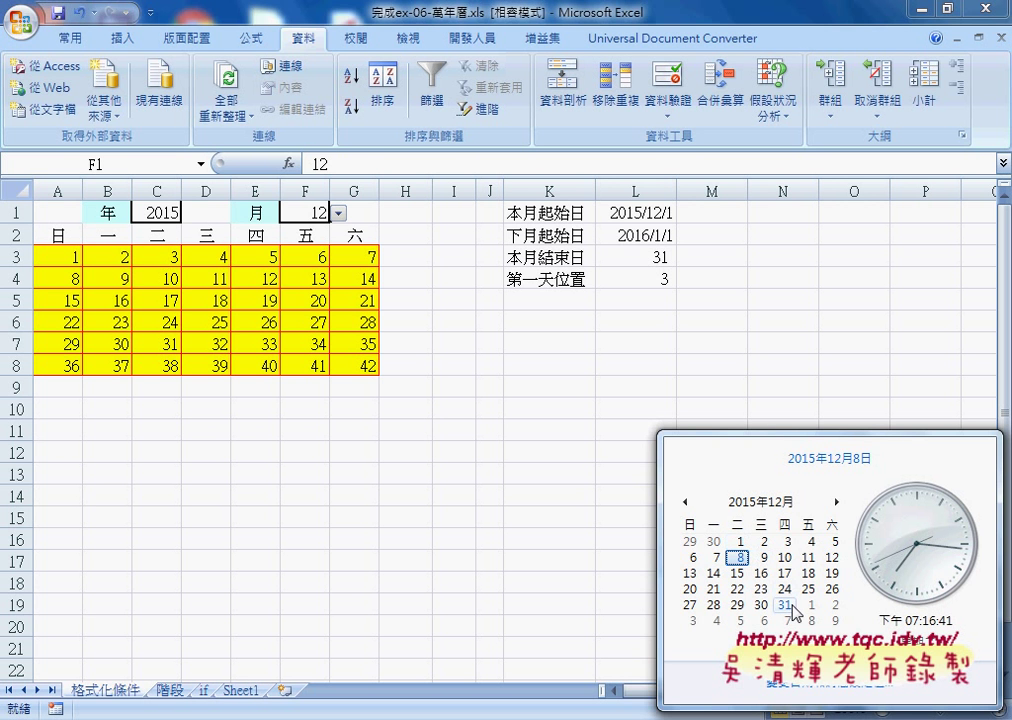
click(201, 339)
mouse_move(201, 339)
mouse_down()
mouse_move(294, 348)
mouse_move(350, 367)
mouse_up()
drag(58, 366, 206, 366)
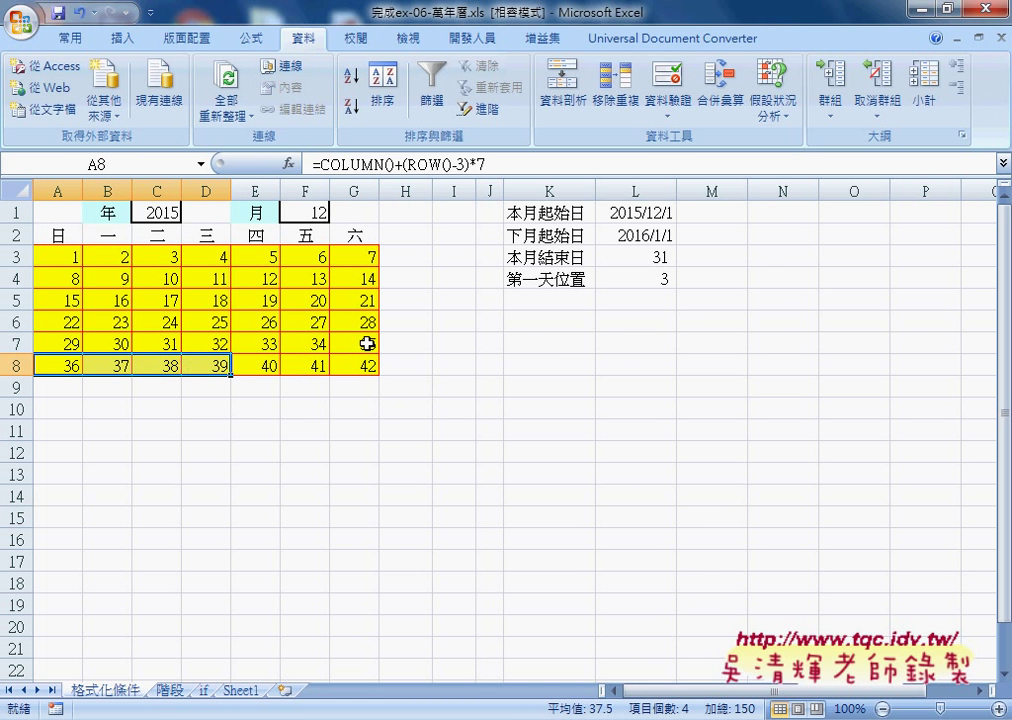
- Review the helper labels in K1:K4 and the date grid A3:G8
click(531, 212)
click(533, 235)
click(550, 280)
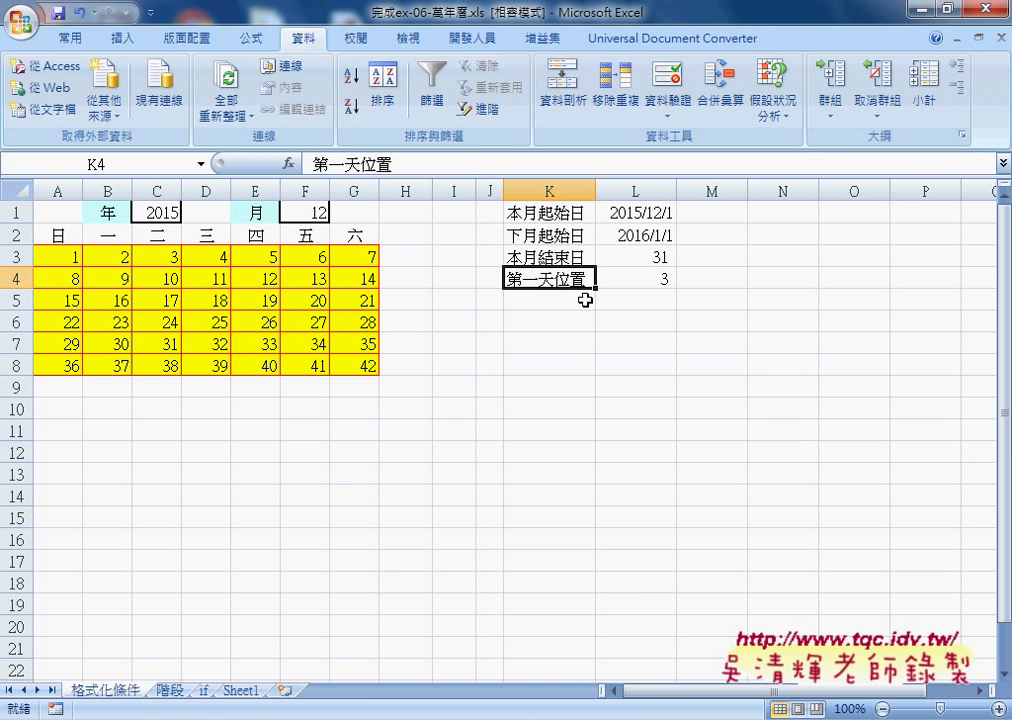
click(527, 213)
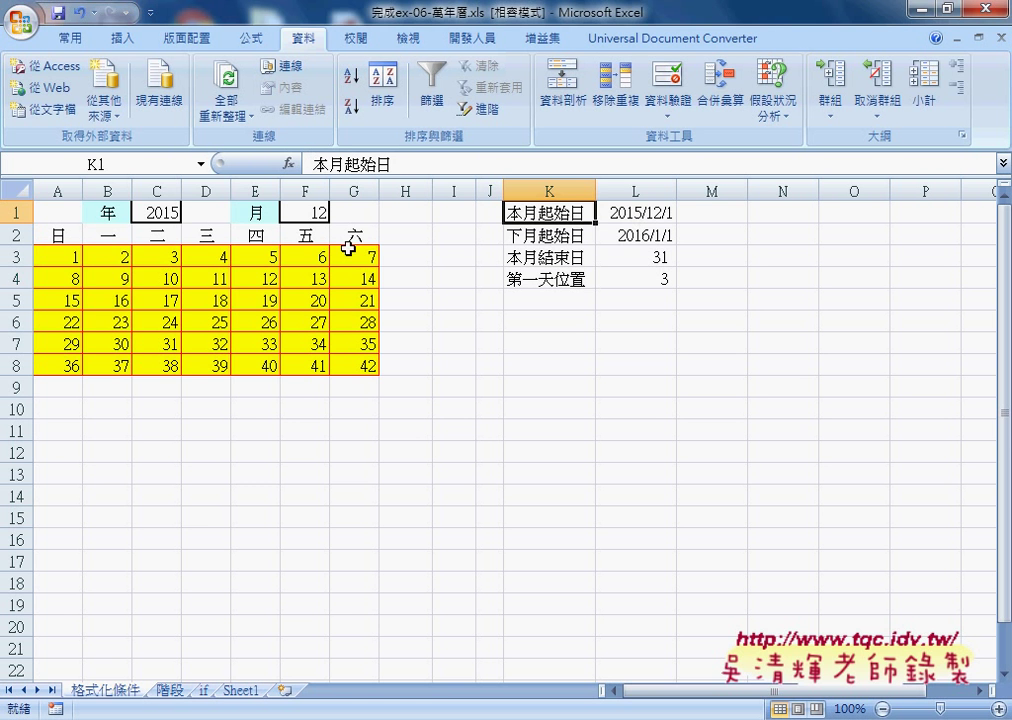
mouse_move(62, 257)
mouse_down()
mouse_move(349, 378)
mouse_move(355, 357)
mouse_up()
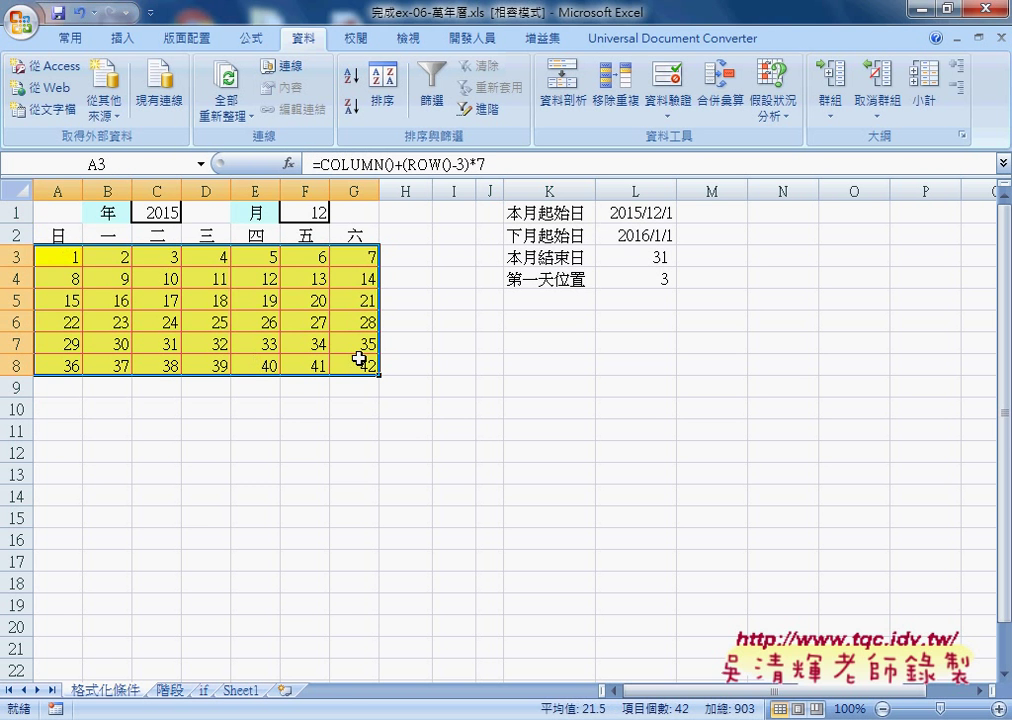
click(549, 215)
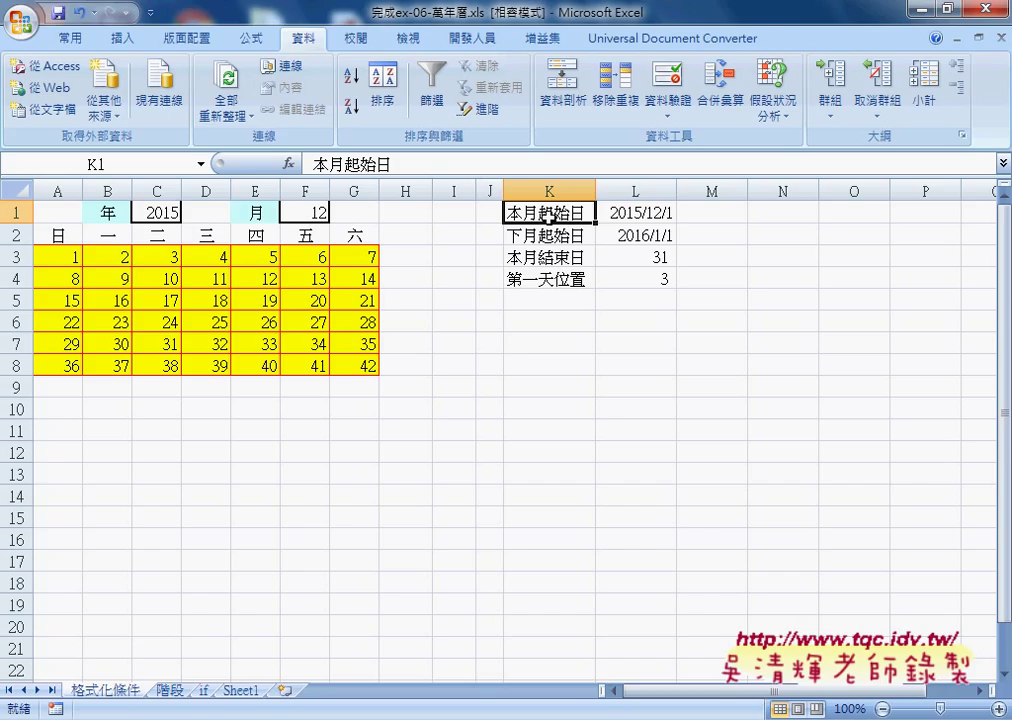
- Inspect L1's DATE formula, then delete the helper values in L1:L4
click(640, 212)
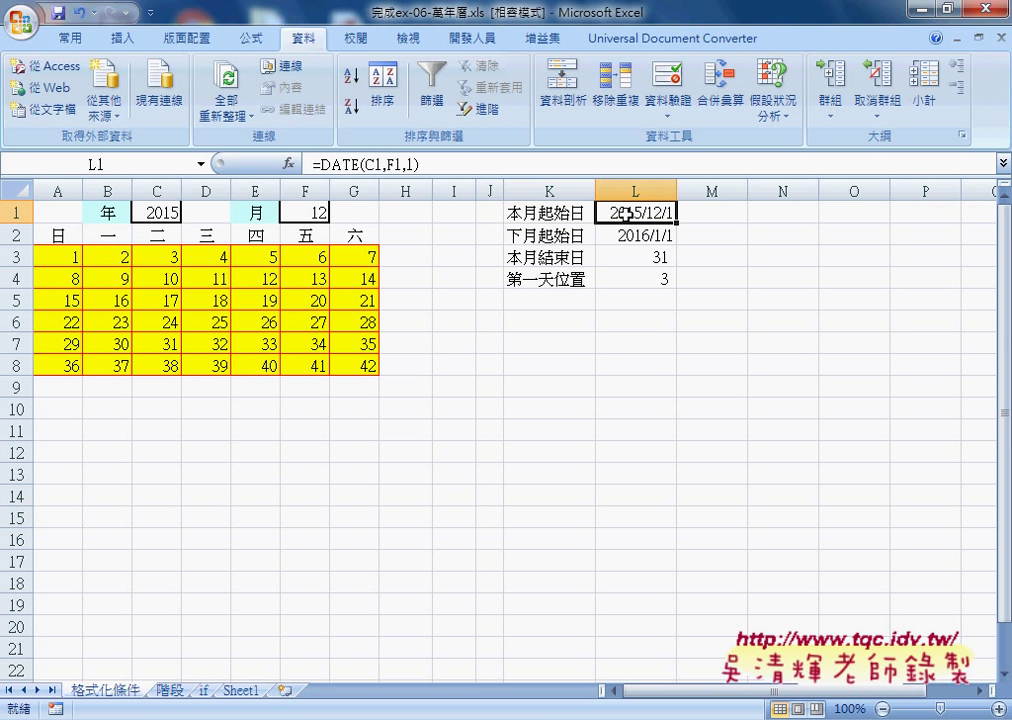
drag(625, 213, 643, 278)
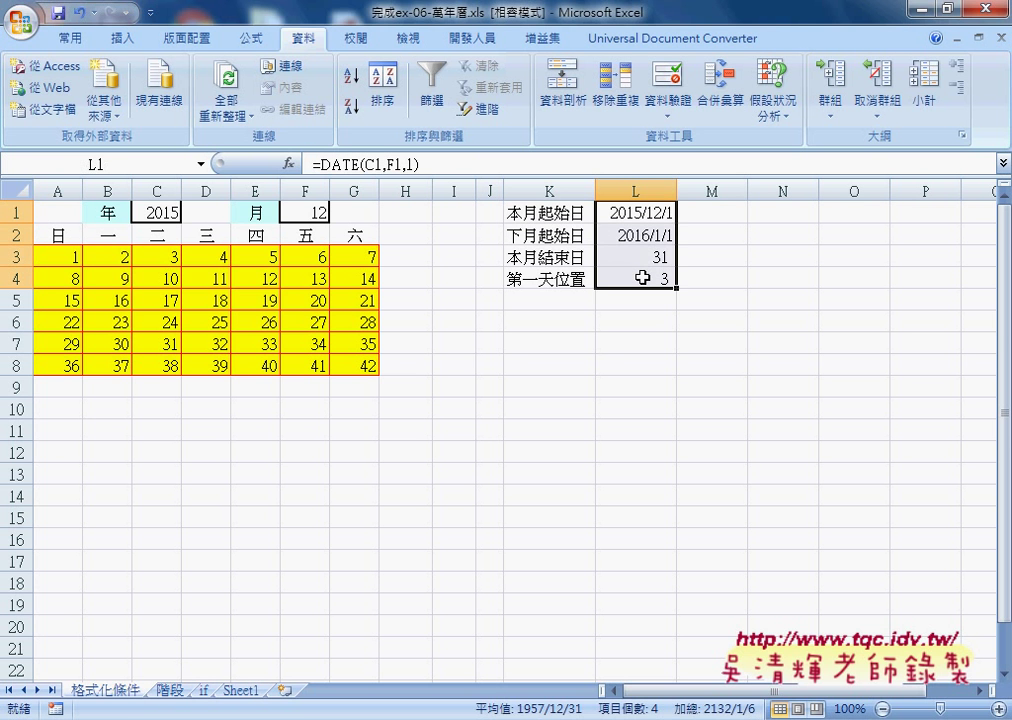
key(Delete)
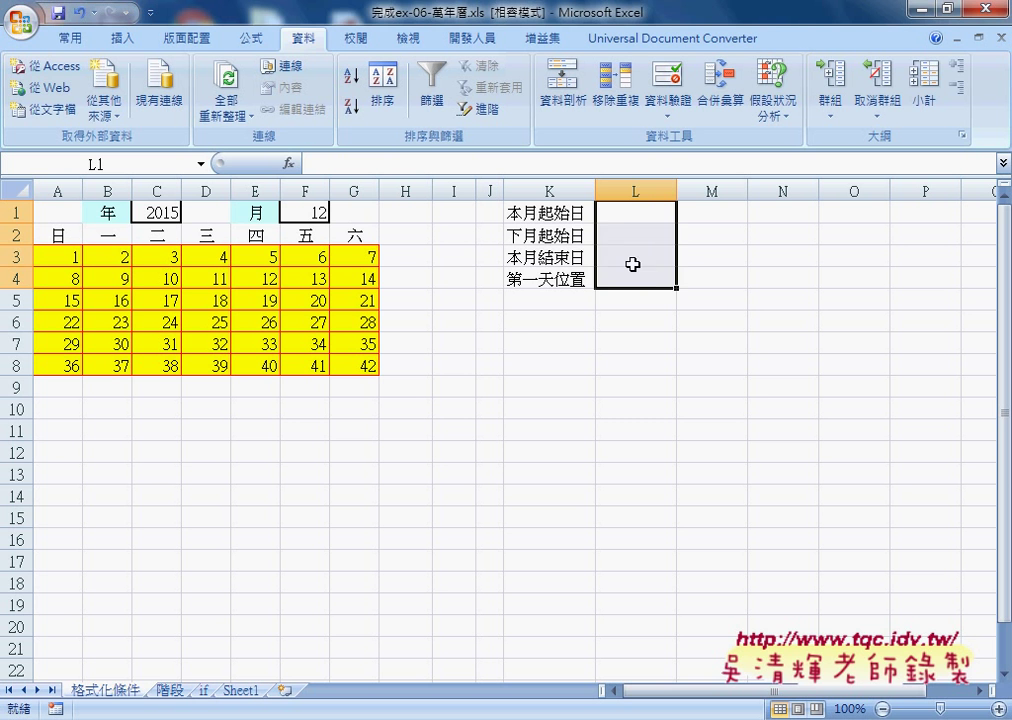
- Insert the DATE function into L1 from the 日期及時間 function category
click(652, 215)
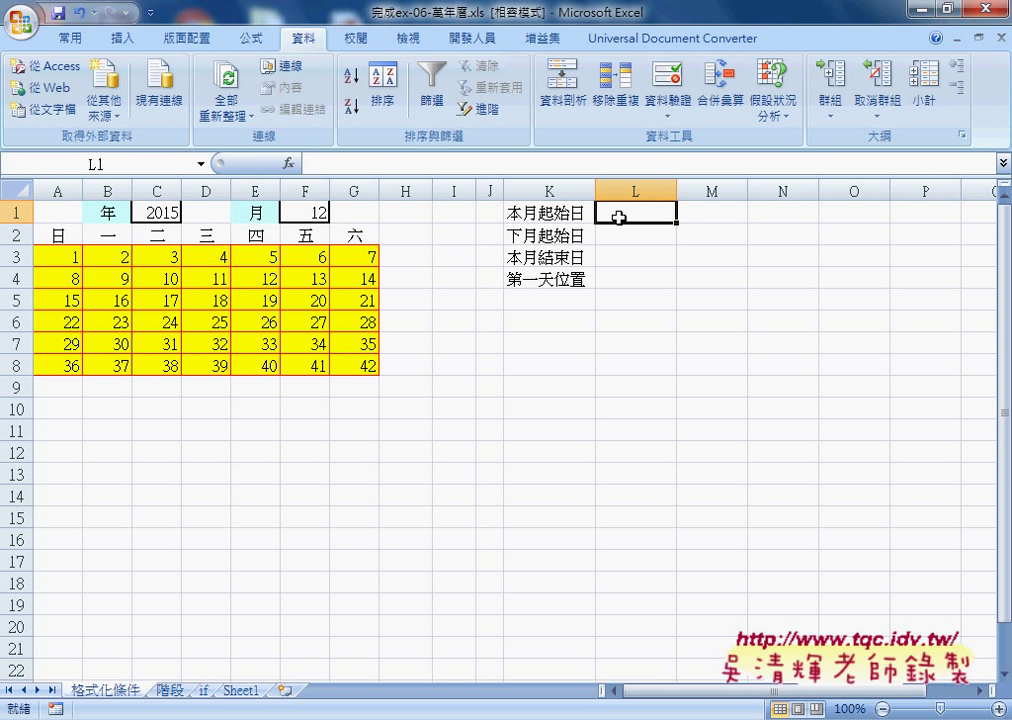
click(289, 170)
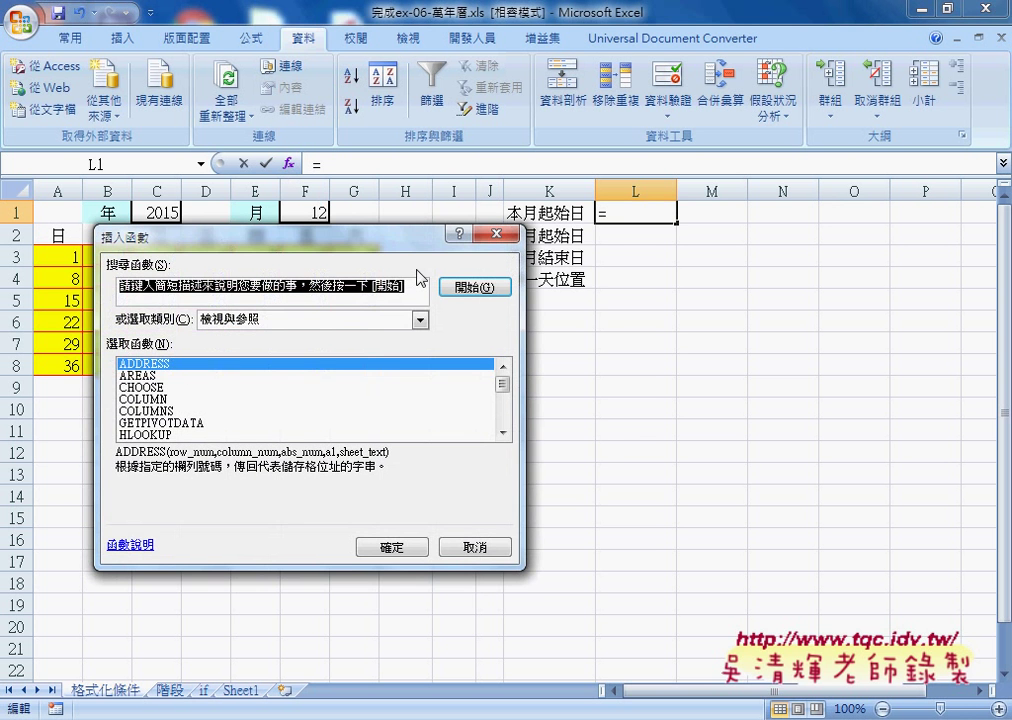
drag(375, 247, 502, 280)
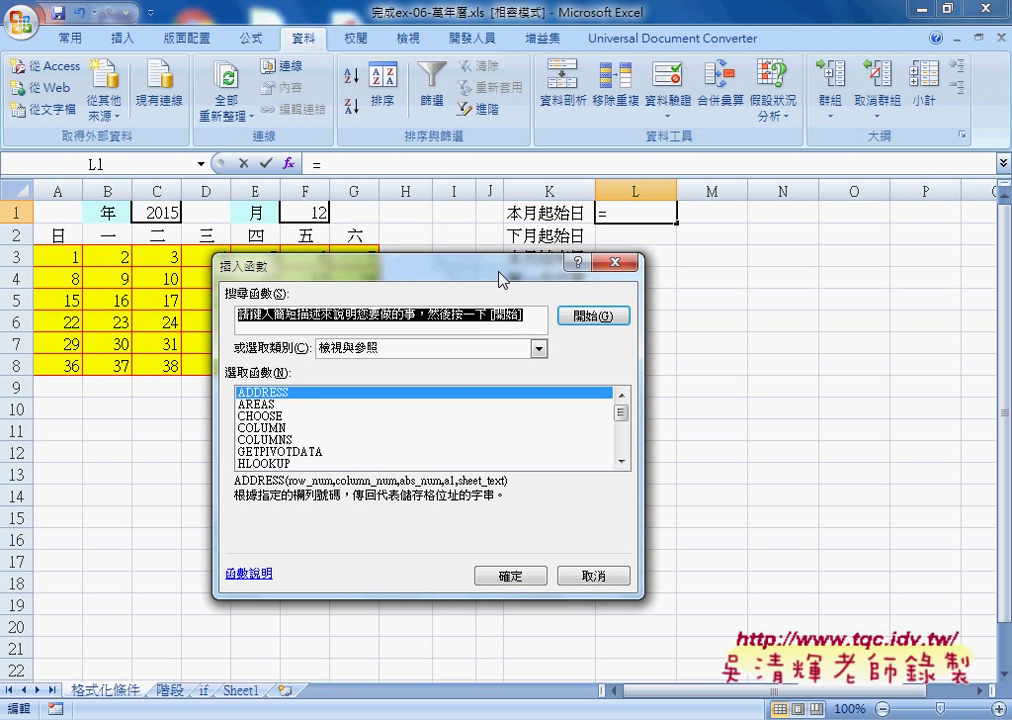
click(539, 348)
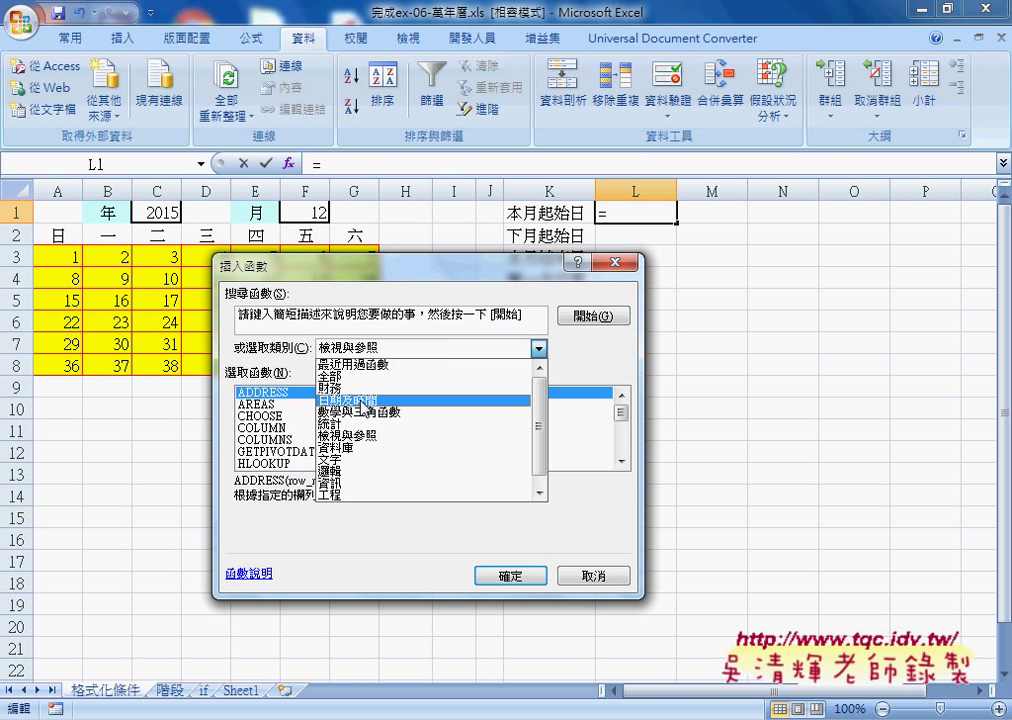
click(362, 401)
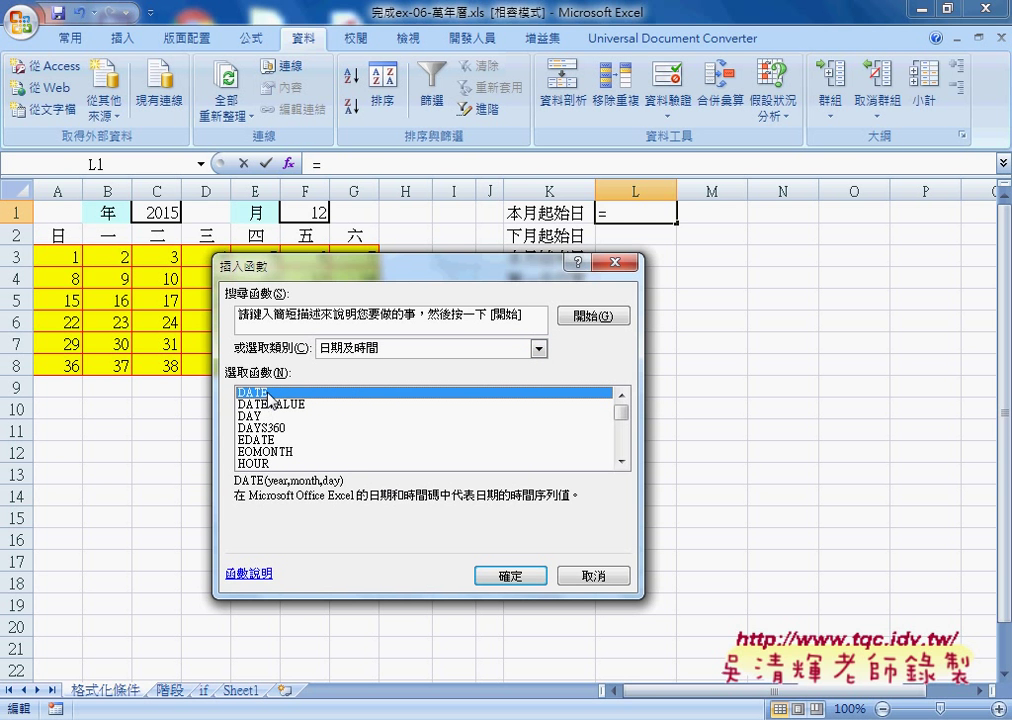
click(513, 577)
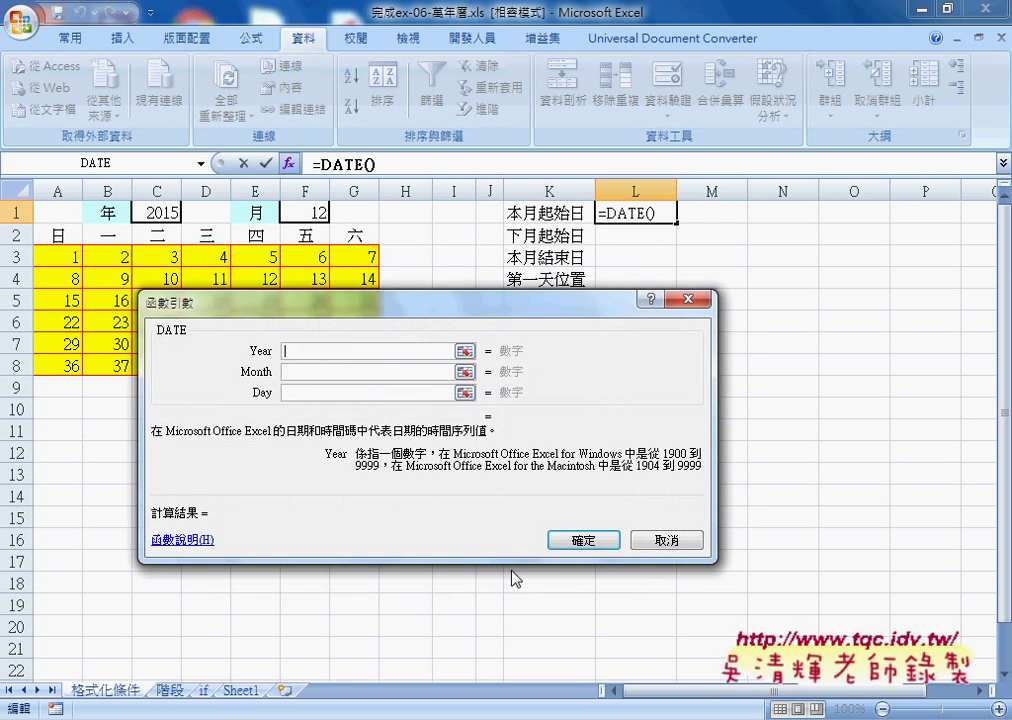
- Fill DATE with year C1, month F1 and day 1, giving =DATE(C1,F1,1) in L1
drag(331, 320, 364, 336)
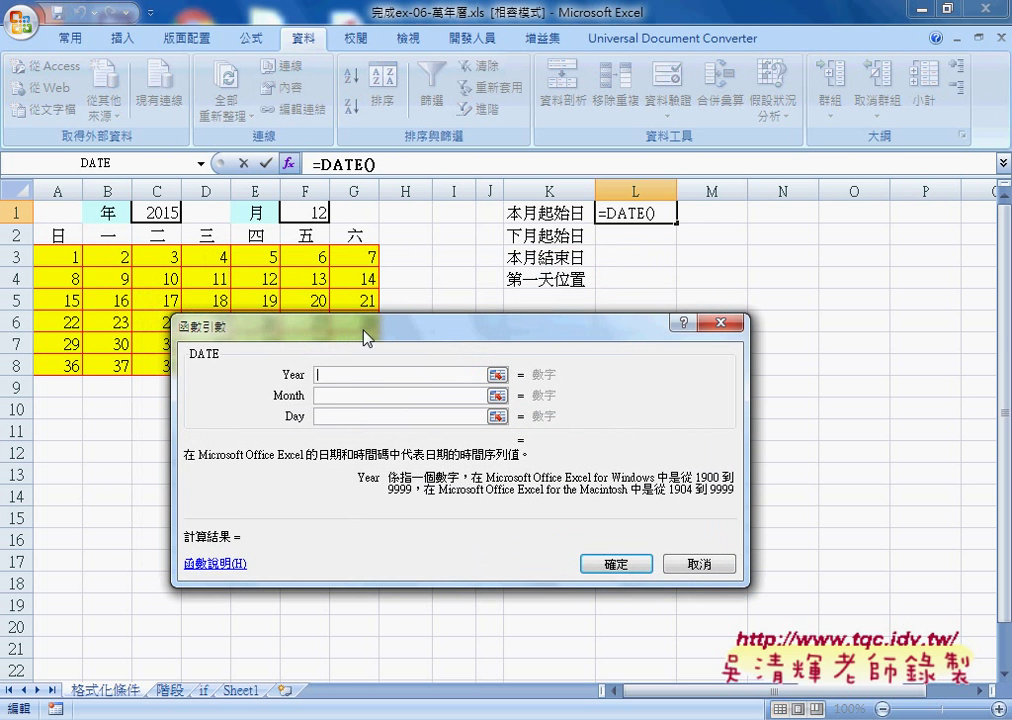
click(336, 416)
click(329, 375)
click(160, 212)
click(332, 396)
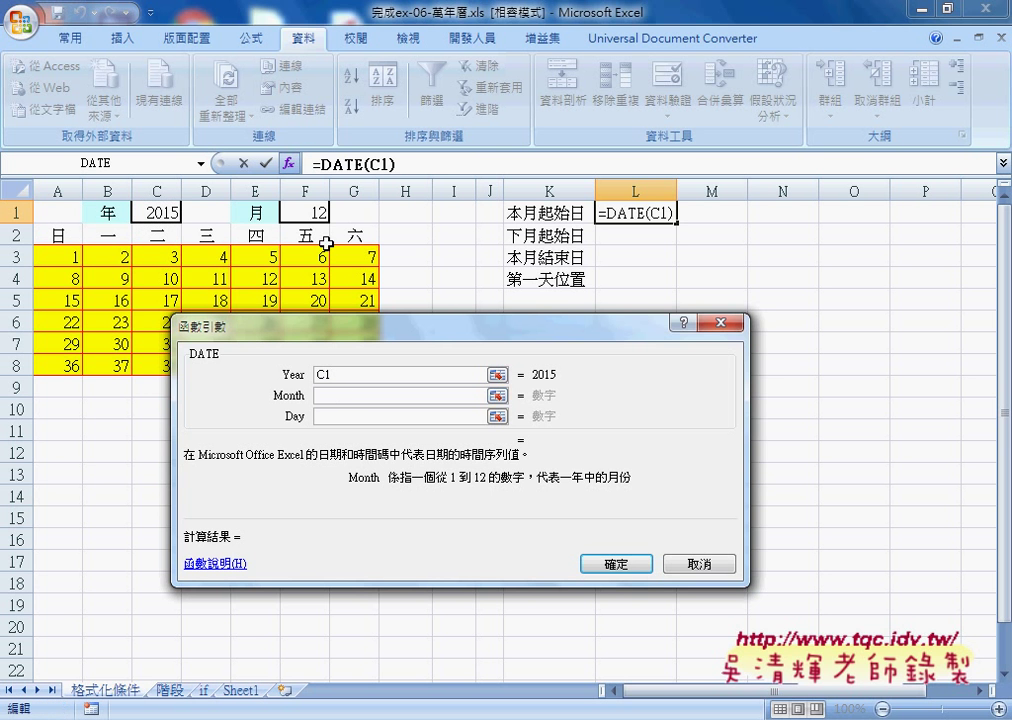
click(305, 212)
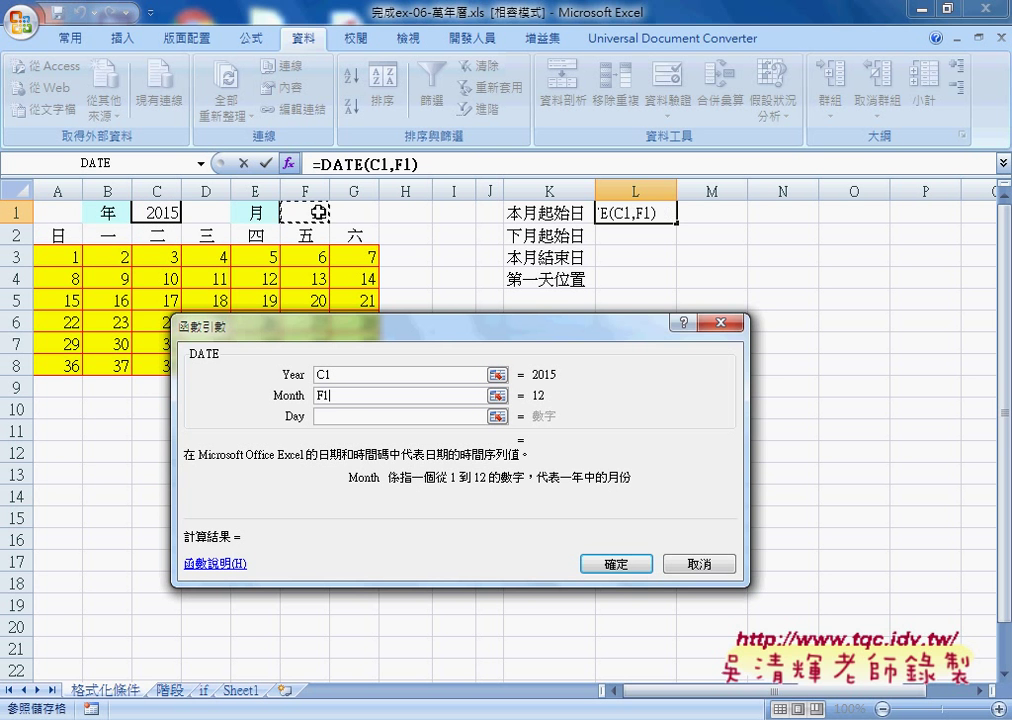
click(327, 418)
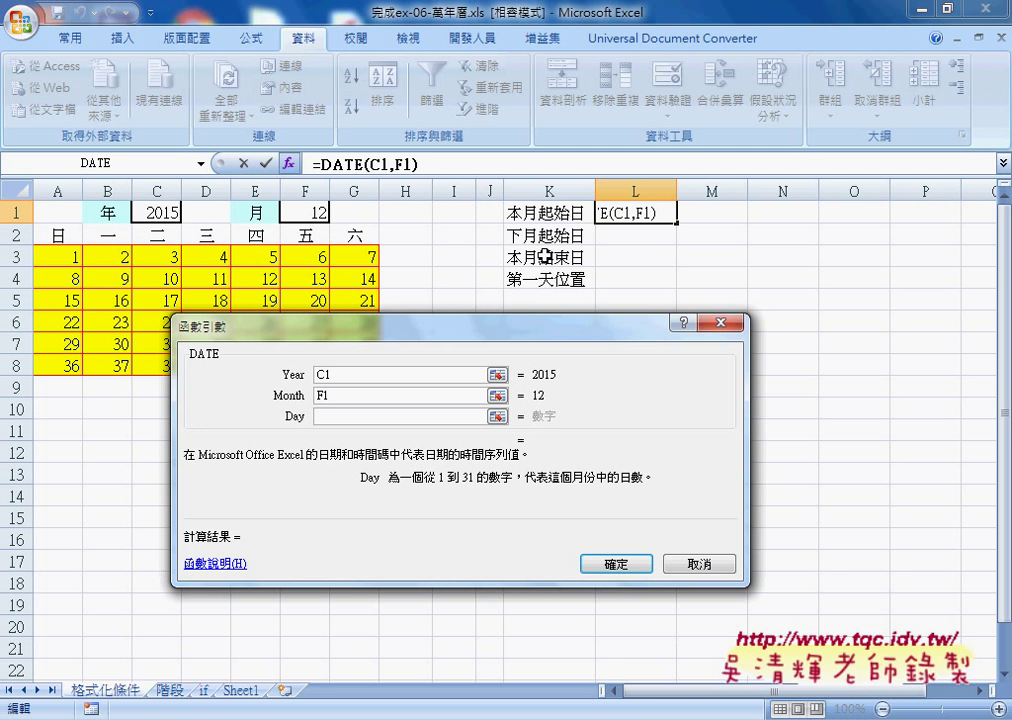
text(1)
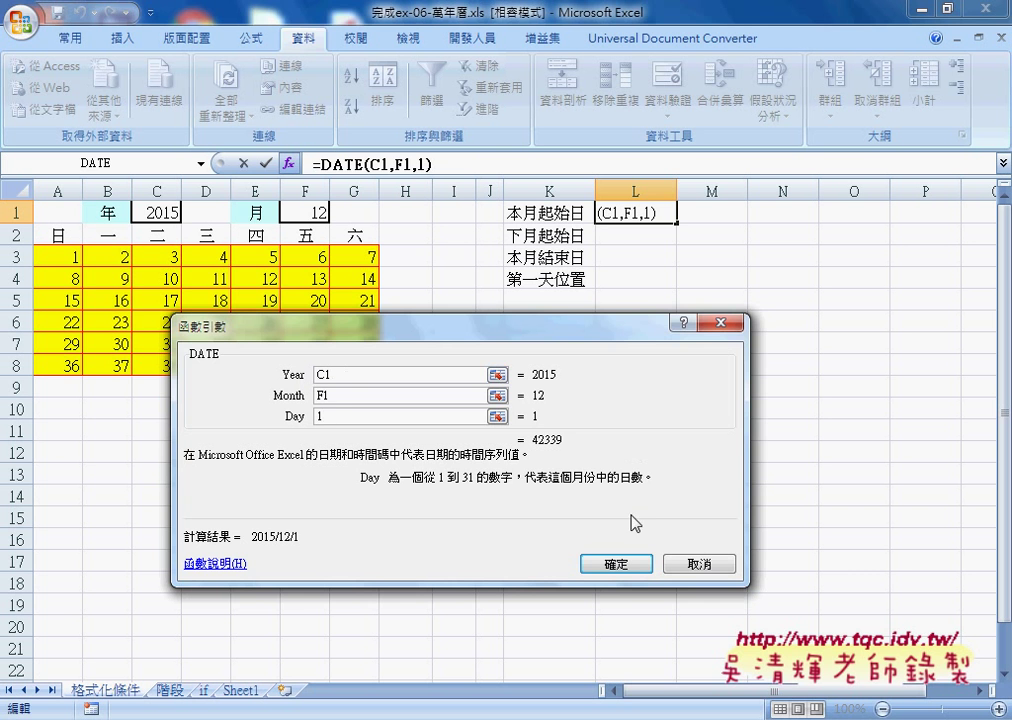
click(616, 563)
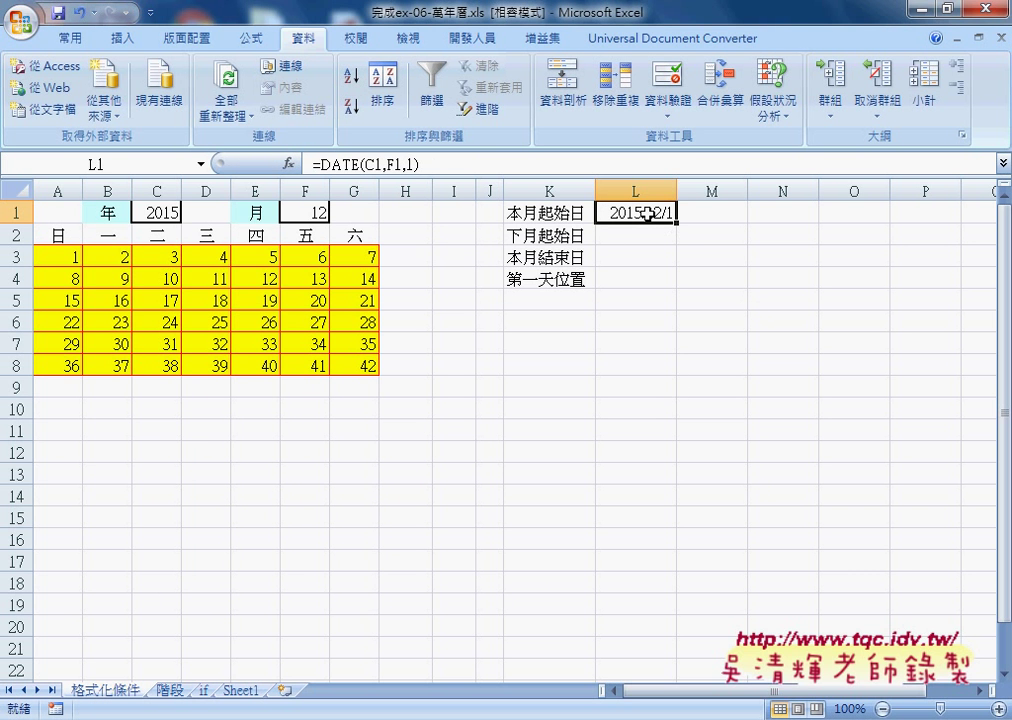
- Apply the General number format to L1, revealing the serial 42339
right_click(647, 213)
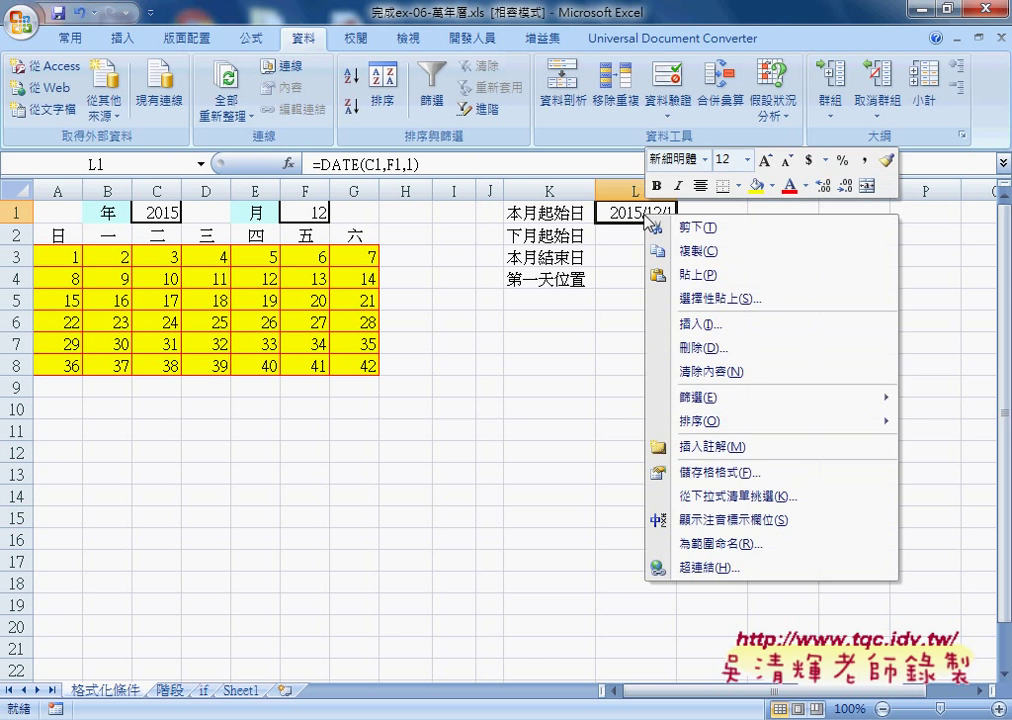
click(714, 474)
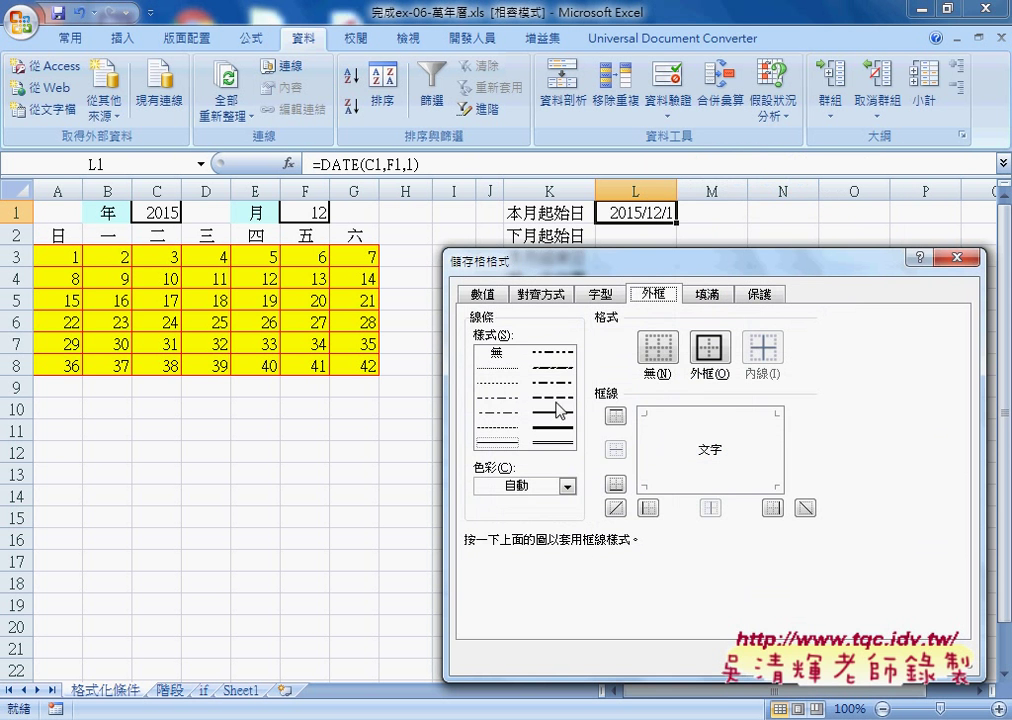
click(481, 294)
click(495, 335)
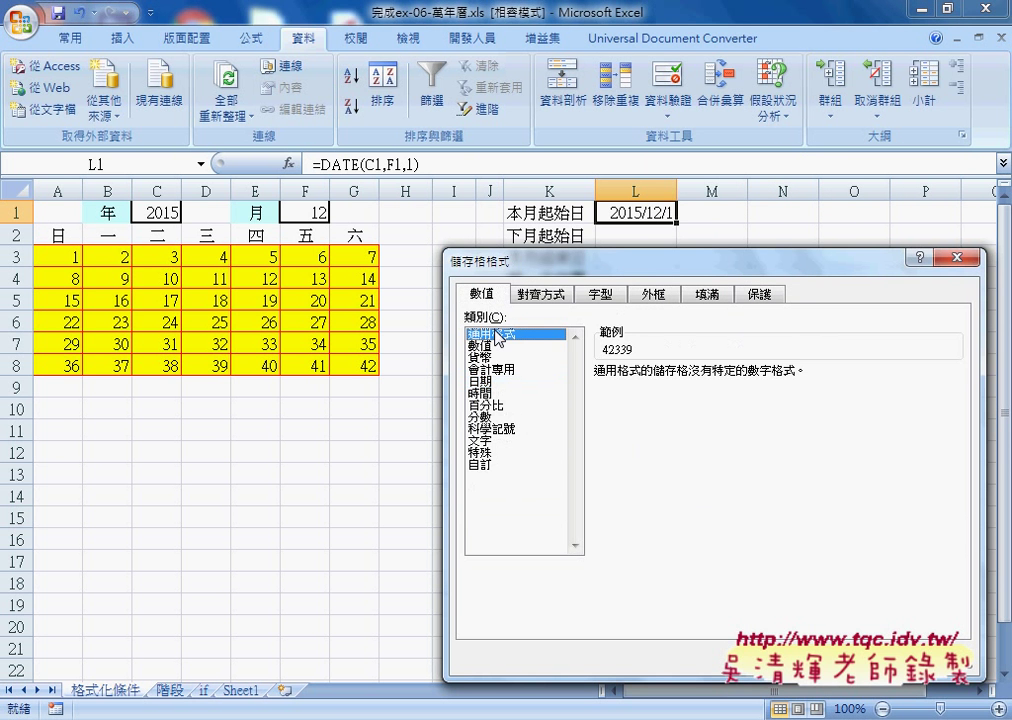
click(860, 660)
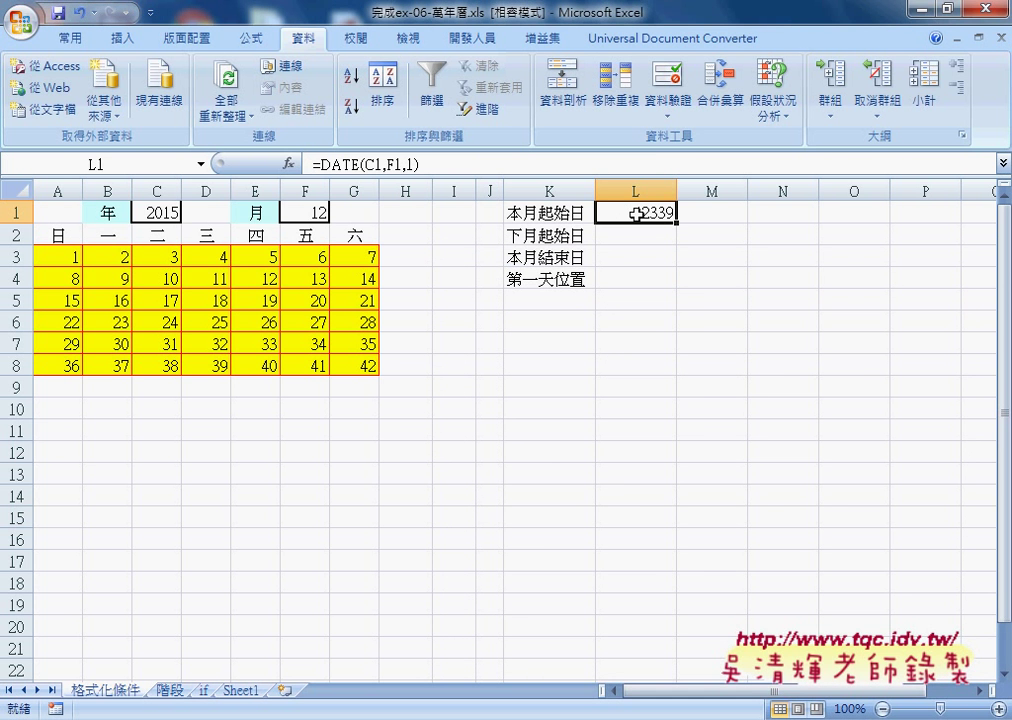
- Switch L1 to a Date number format so it displays 2015/12/1
right_click(636, 213)
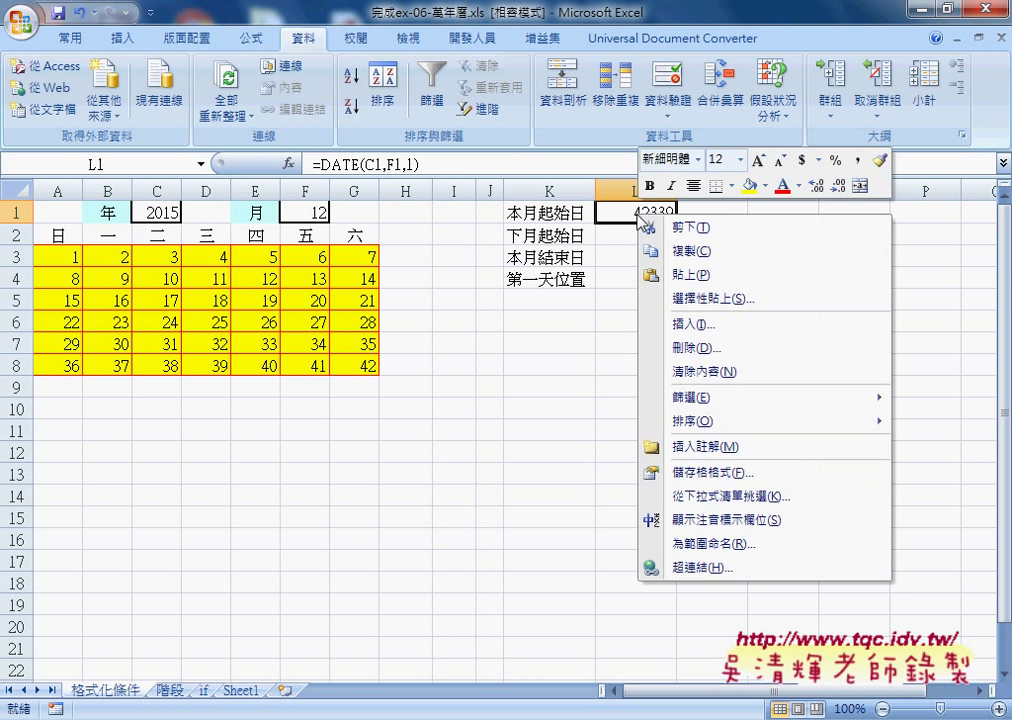
click(688, 469)
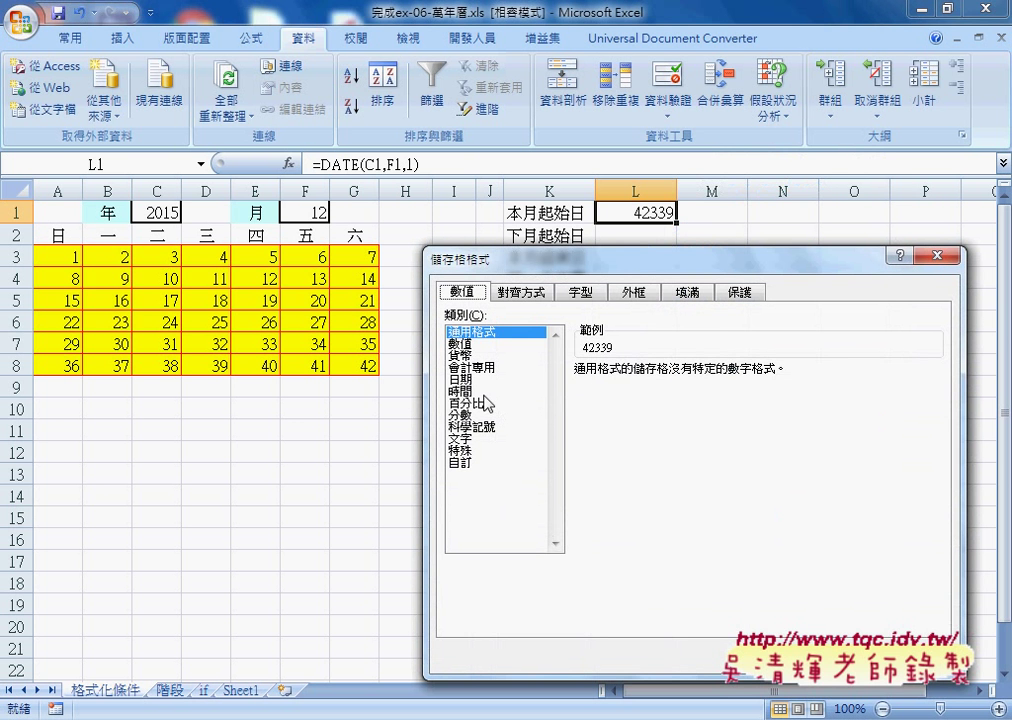
click(468, 380)
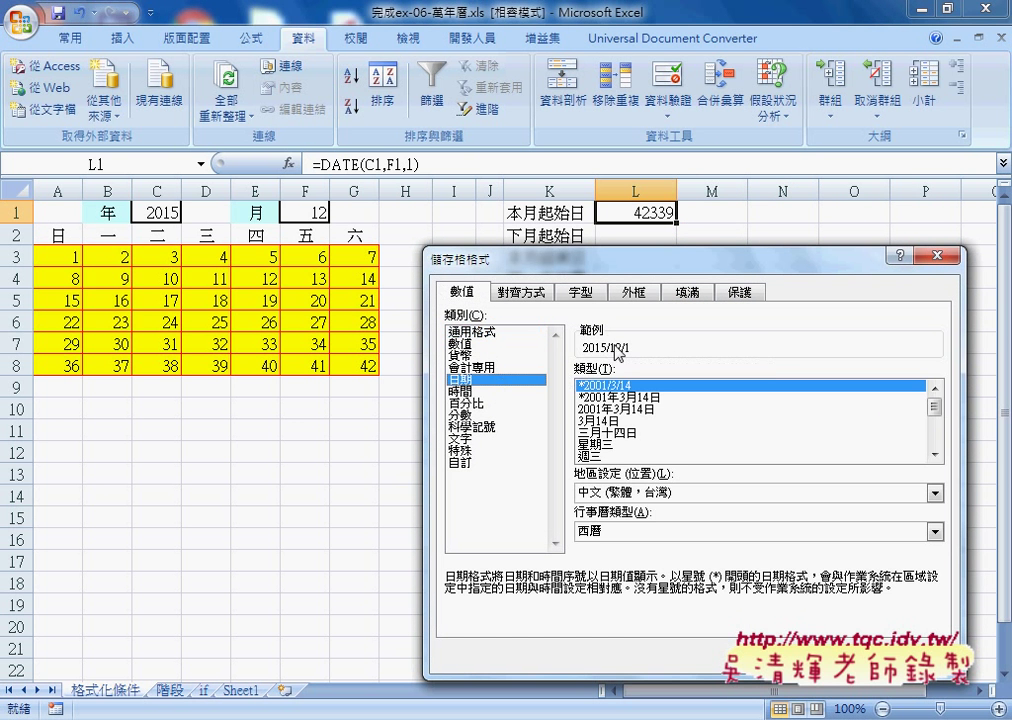
key(Return)
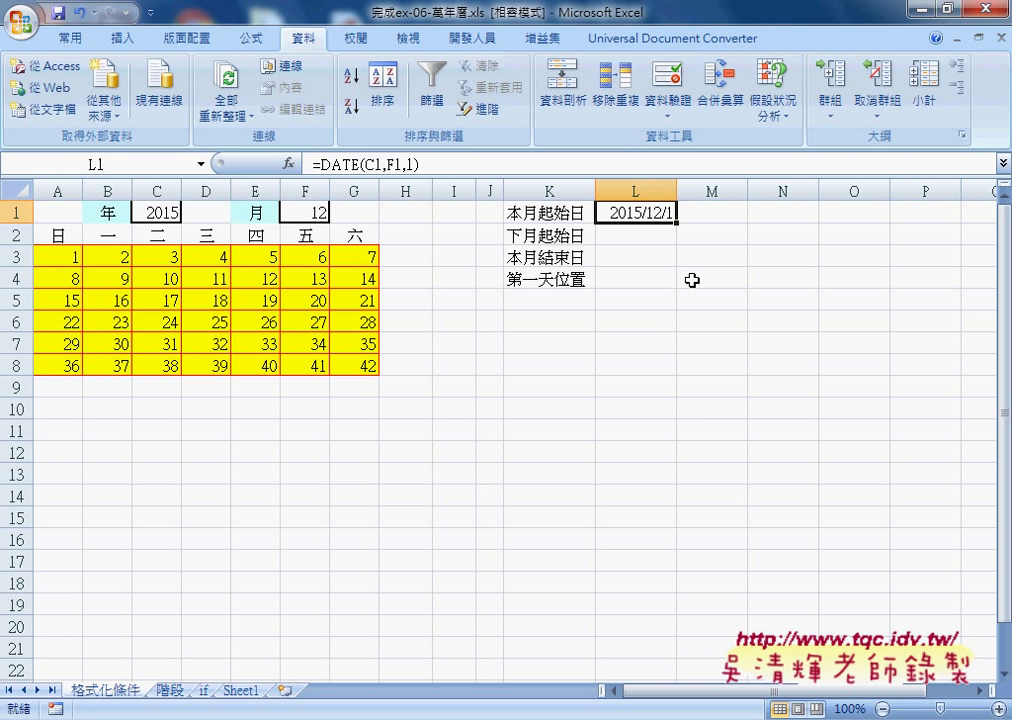
click(560, 238)
click(626, 238)
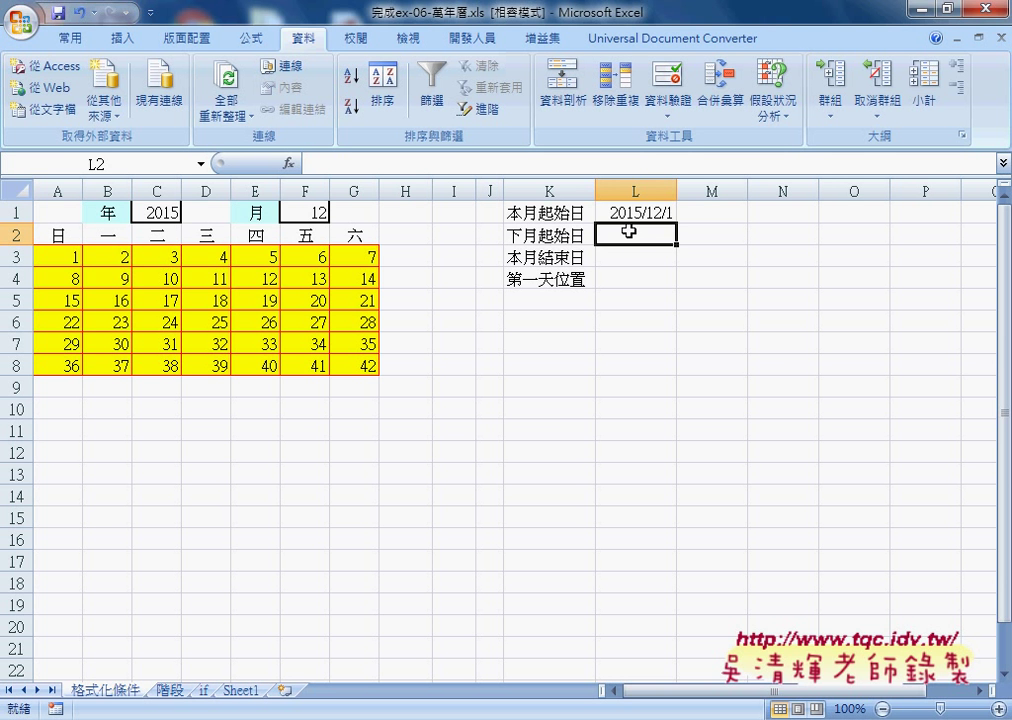
click(625, 212)
click(628, 231)
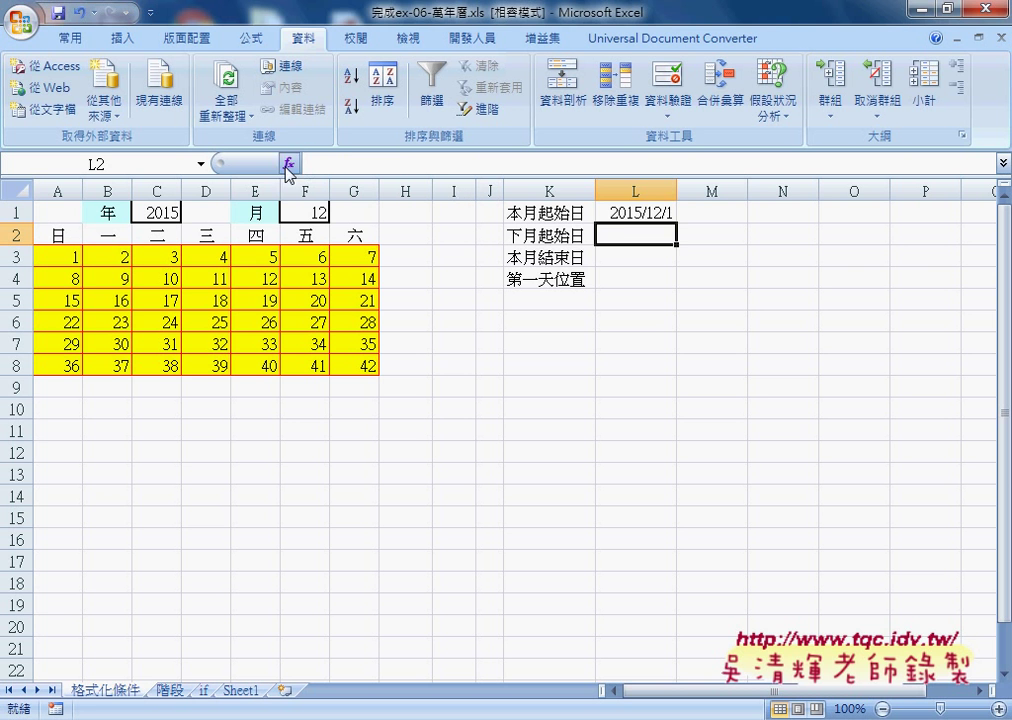
click(626, 213)
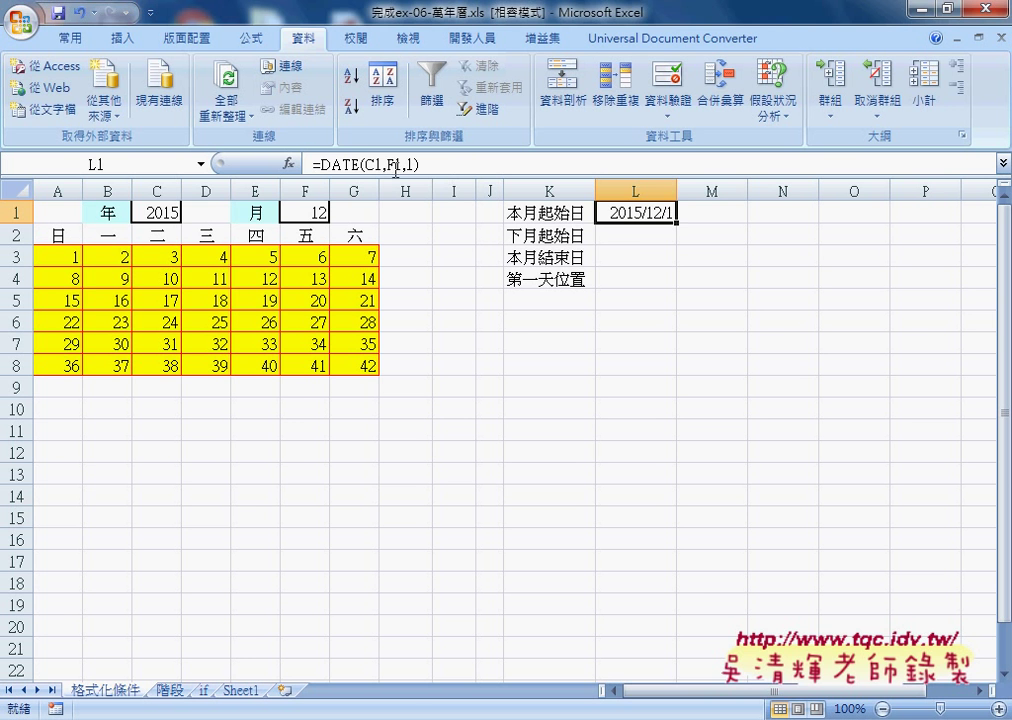
click(648, 232)
- Enter =EDATE(L1,1) in L2 so it shows 2016/1/1
click(289, 163)
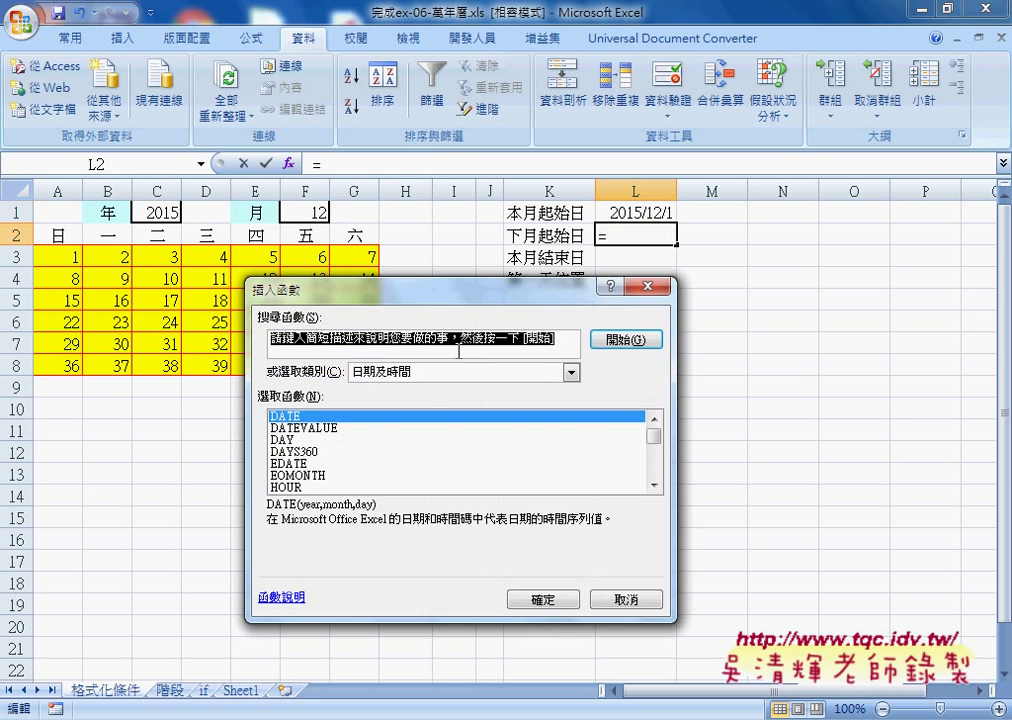
click(299, 465)
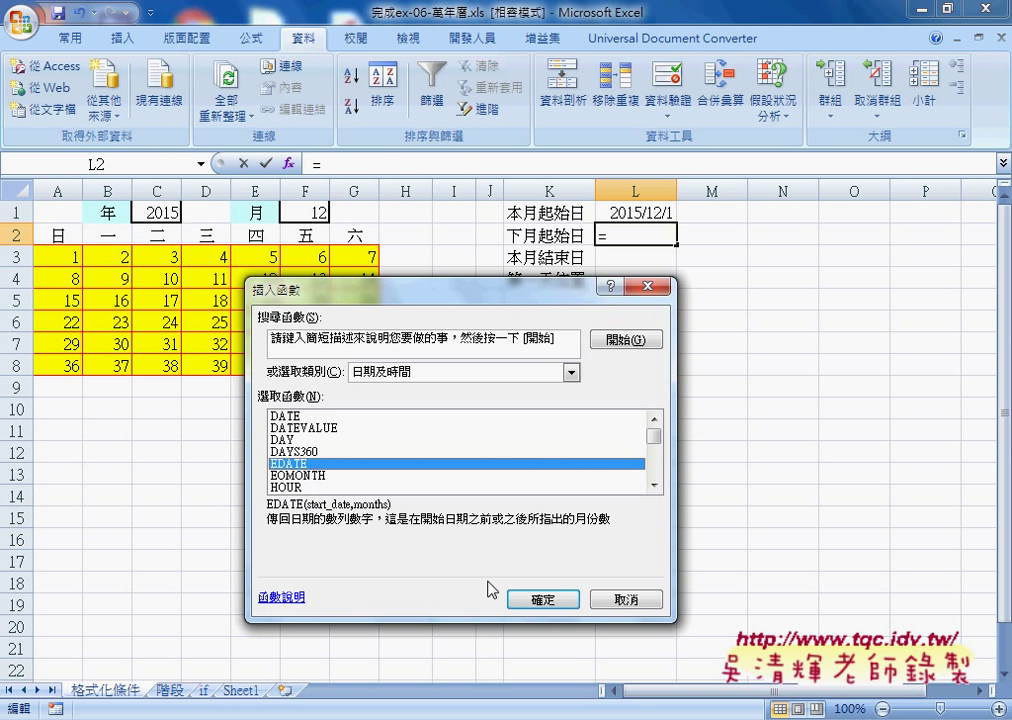
click(543, 600)
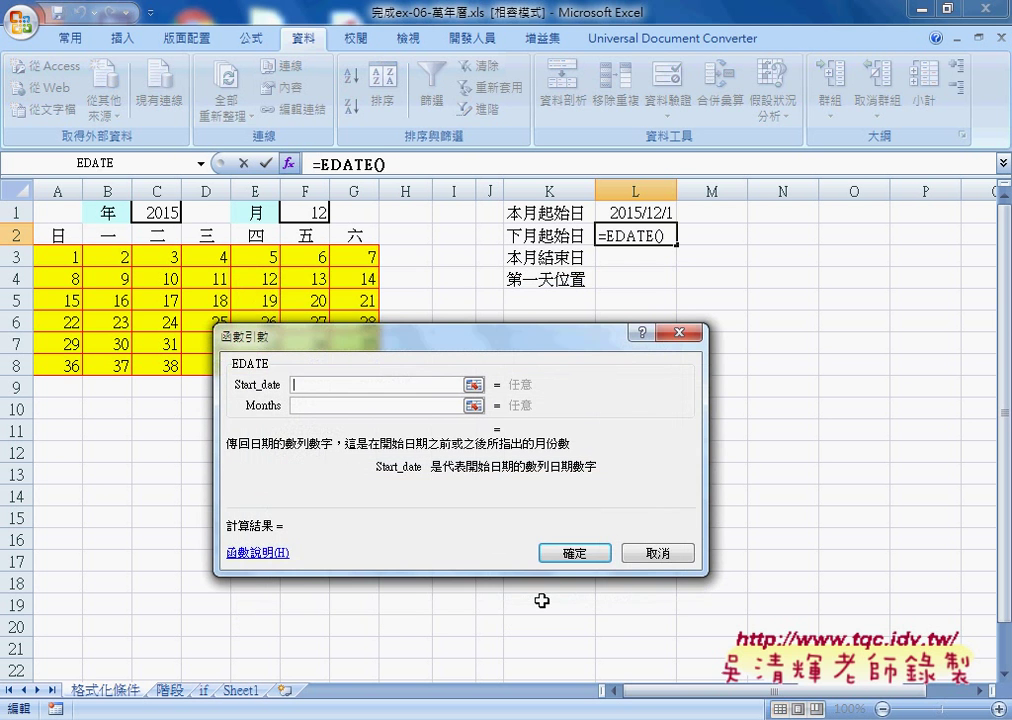
click(628, 213)
click(315, 405)
text(1)
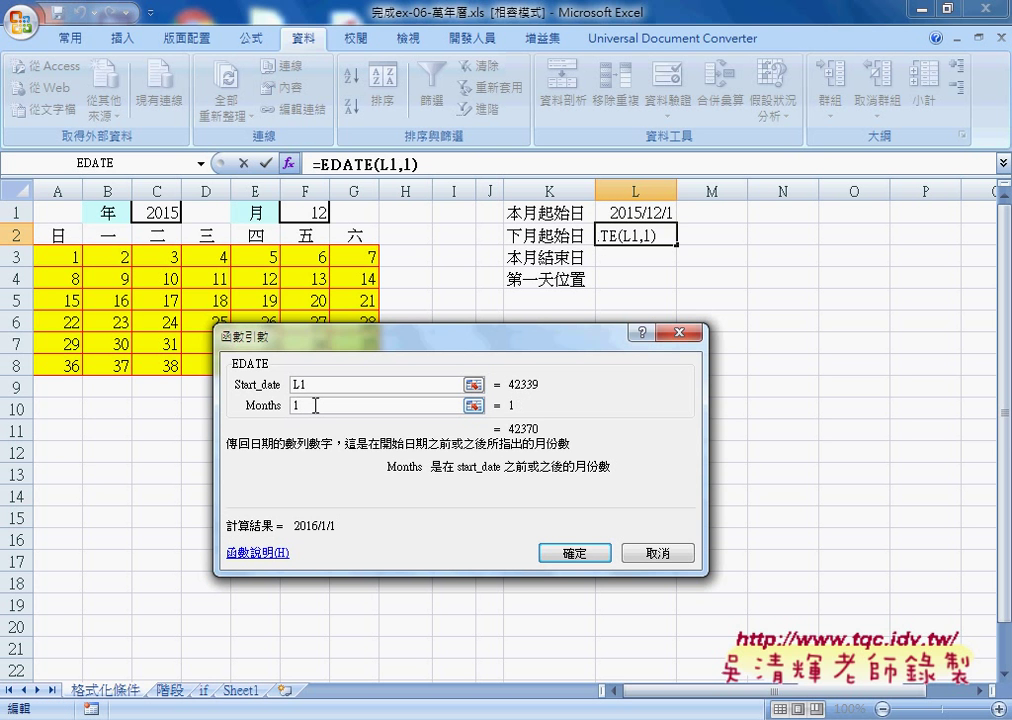
click(572, 554)
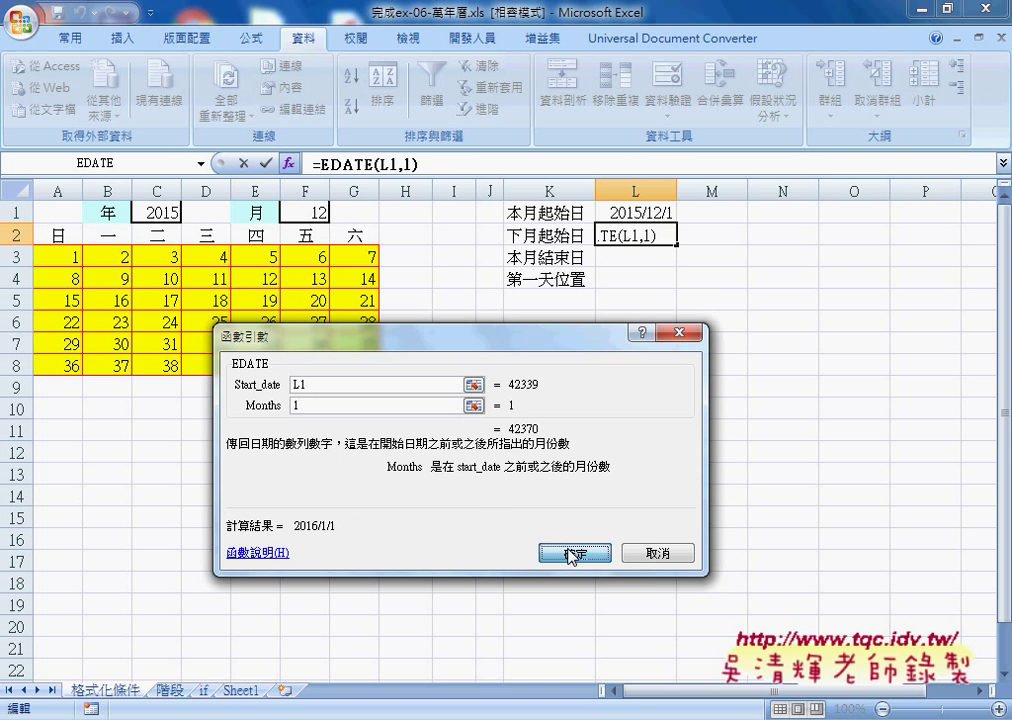